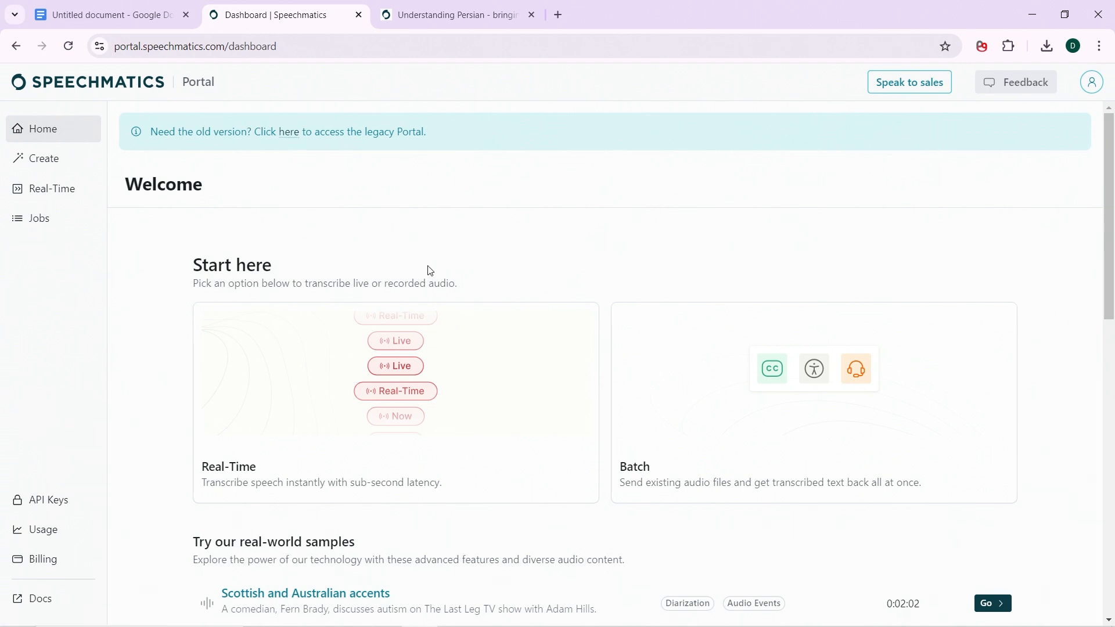
- Create a new transcription job using the Batch processing mode for previously recorded media
{"action": "scroll", "coordinate": [435, 348], "scroll_direction": "down", "scroll_amount": 1}
{"action": "scroll", "coordinate": [447, 323], "scroll_direction": "up", "scroll_amount": 1}
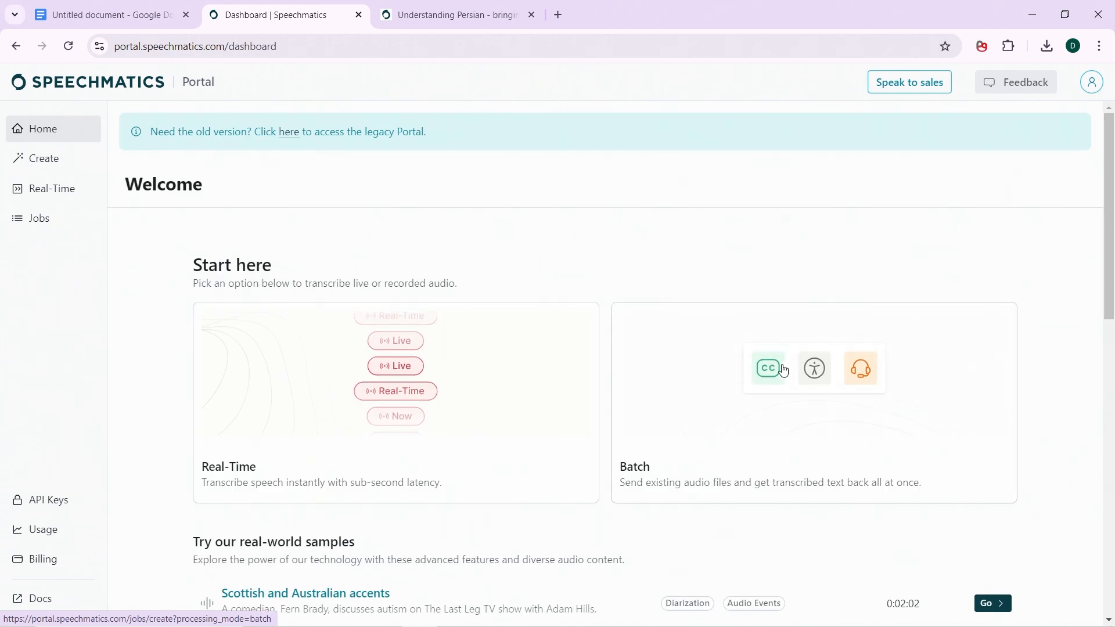
{"action": "scroll", "coordinate": [441, 360], "scroll_direction": "down", "scroll_amount": 2}
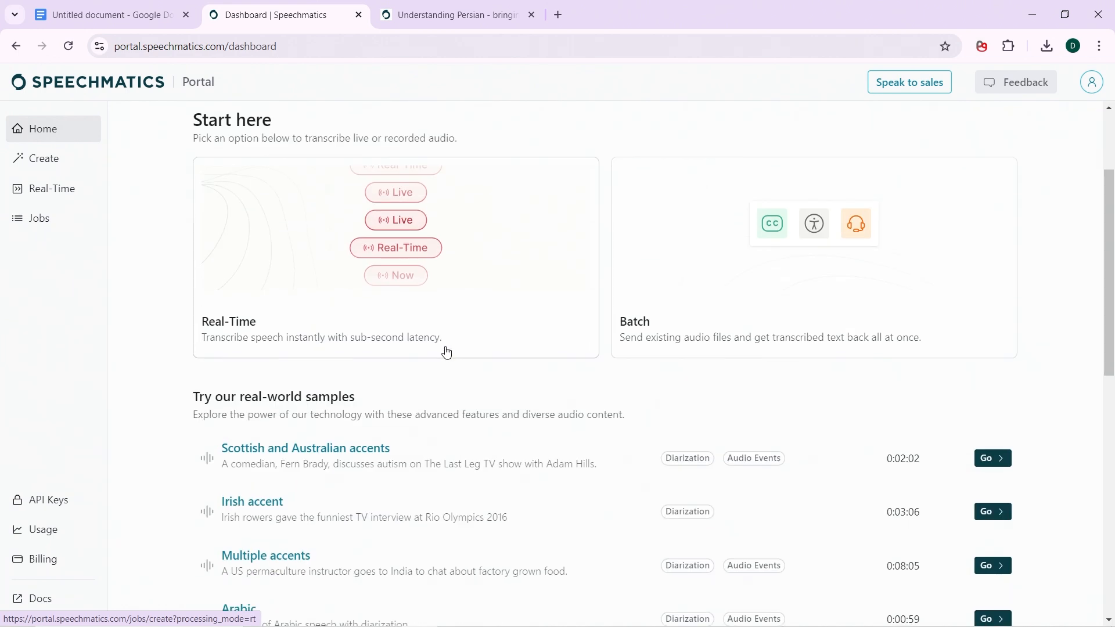
{"action": "scroll", "coordinate": [455, 348], "scroll_direction": "up", "scroll_amount": 1}
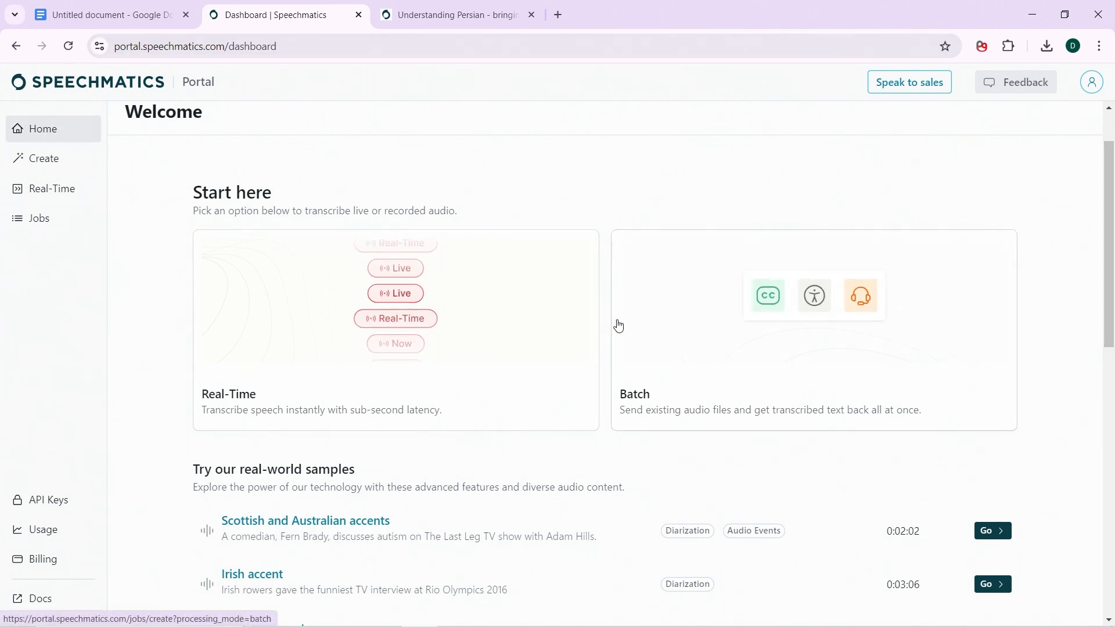
{"action": "left_click", "coordinate": [54, 167]}
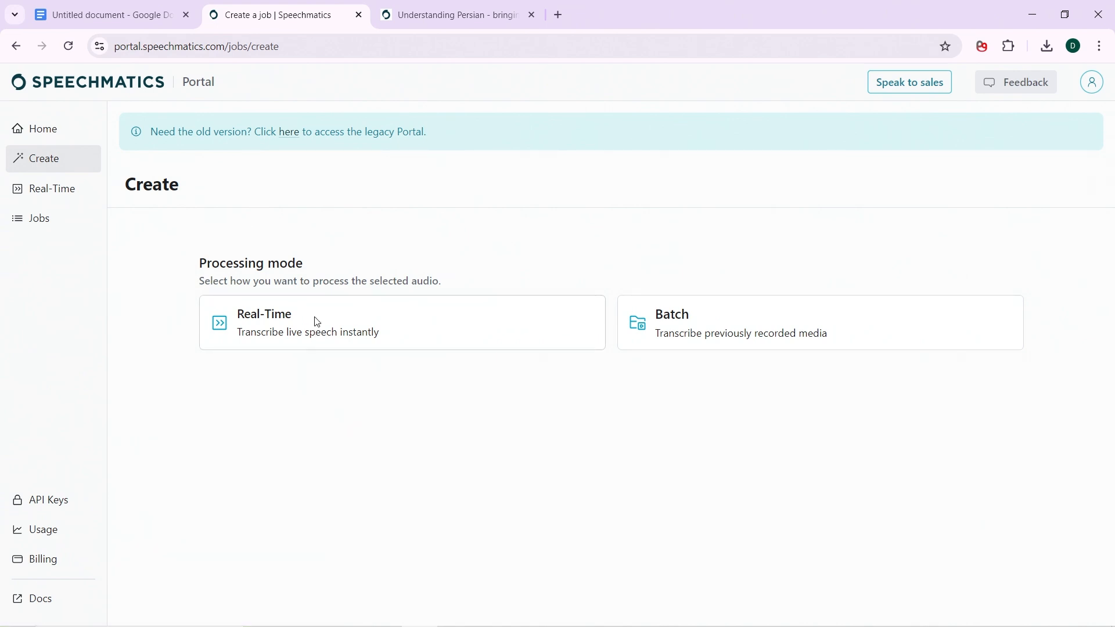
{"action": "left_click", "coordinate": [705, 321]}
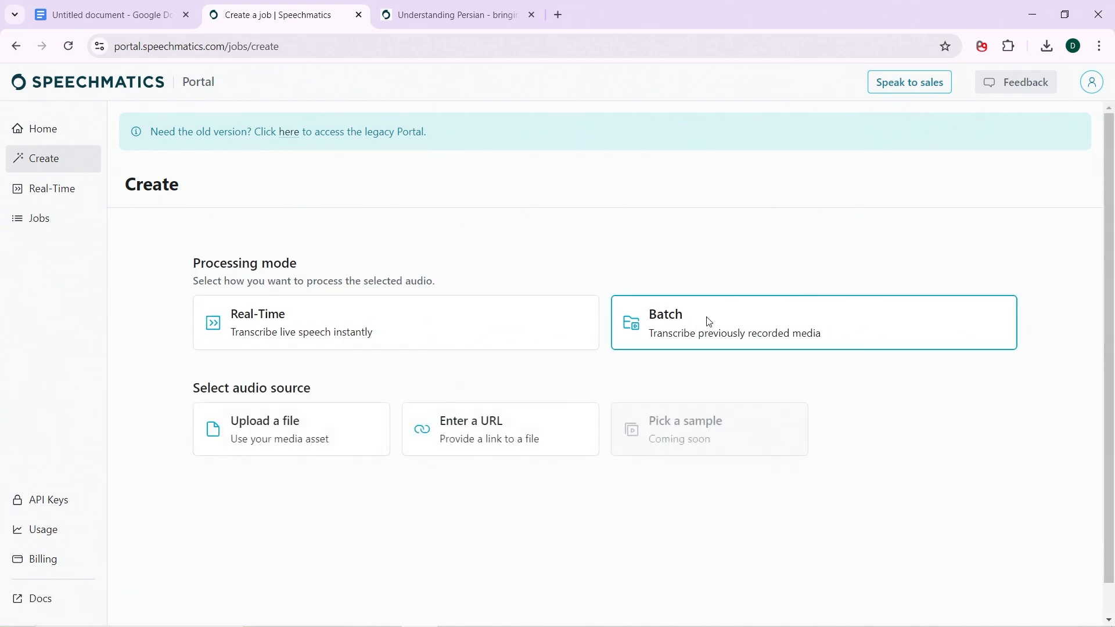
- Choose file upload as the audio source and upload QorQ.mp3 from the Desktop folder
{"action": "scroll", "coordinate": [711, 326], "scroll_direction": "down", "scroll_amount": 1}
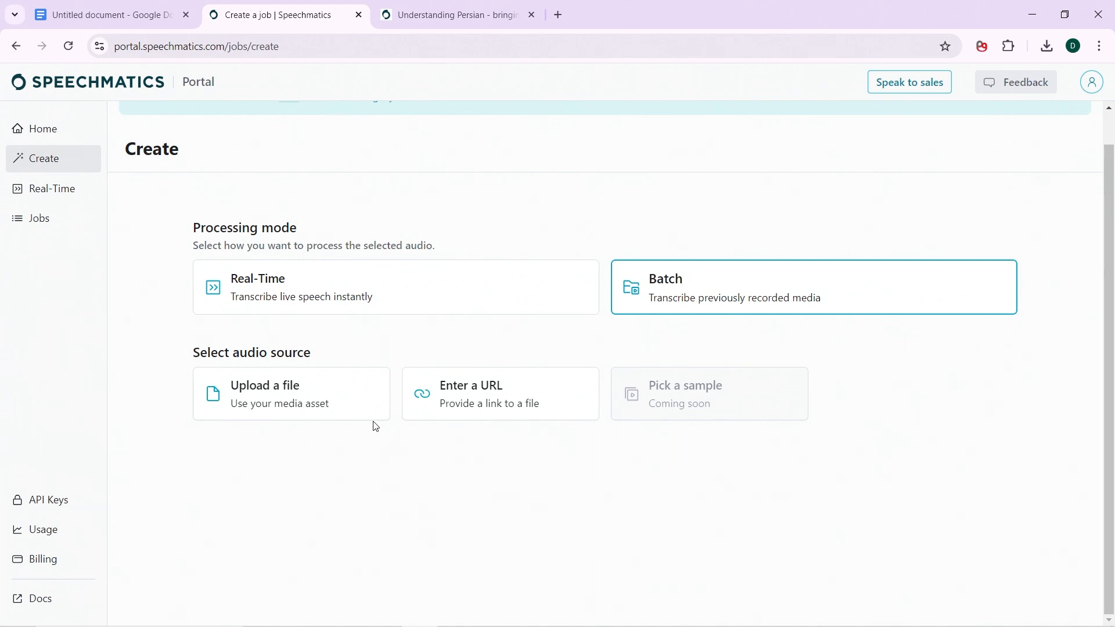
{"action": "left_click", "coordinate": [271, 393]}
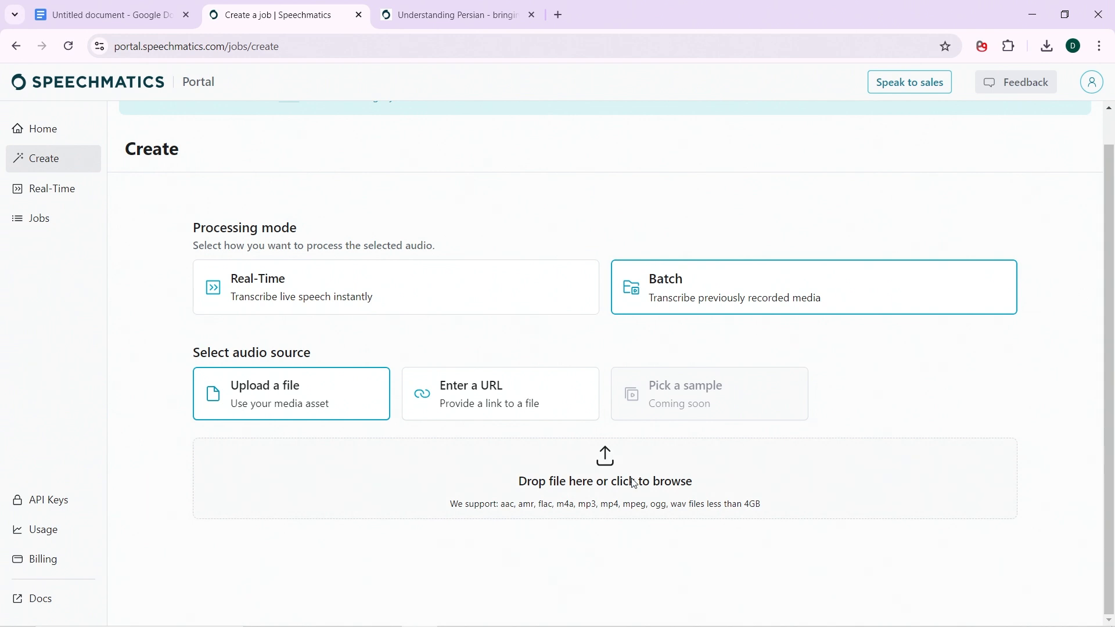
{"action": "left_click", "coordinate": [606, 463]}
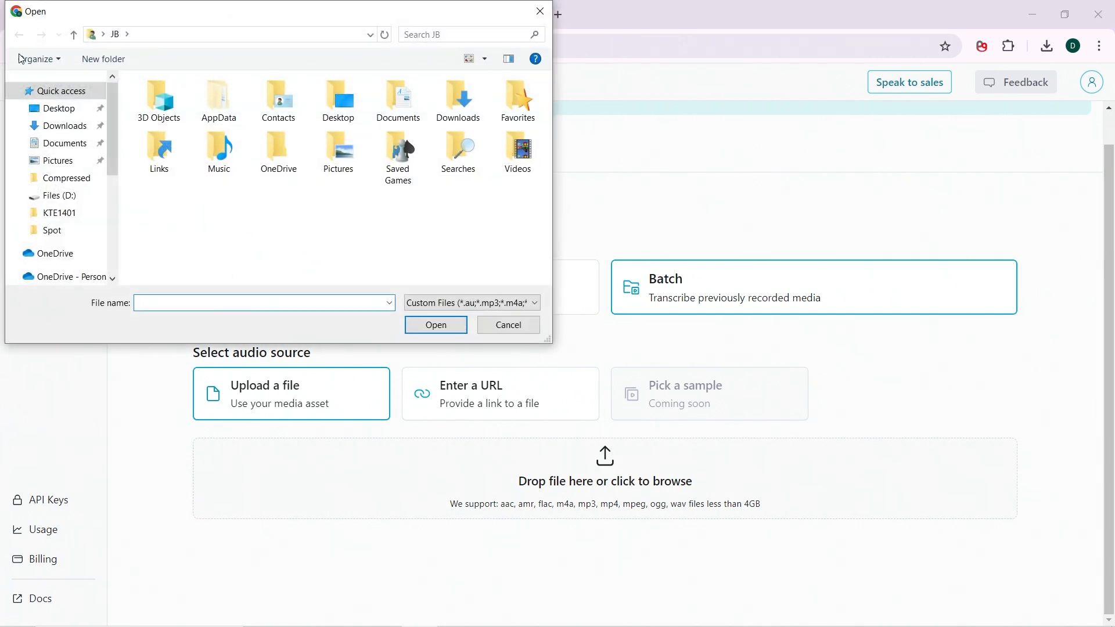
{"action": "left_click", "coordinate": [62, 116]}
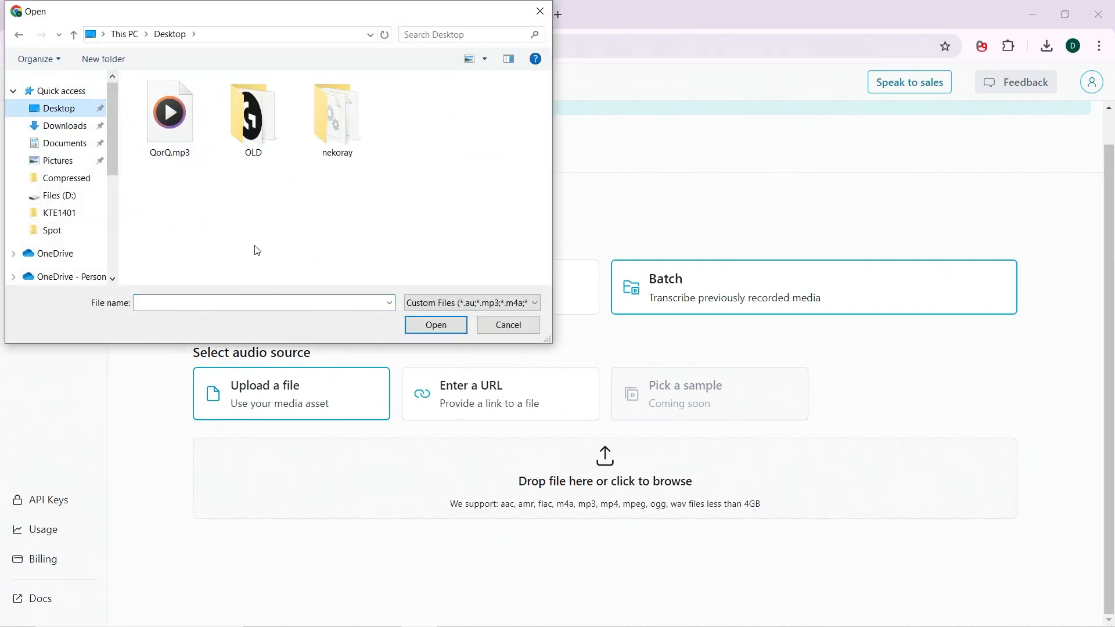
{"action": "double_click", "coordinate": [174, 133]}
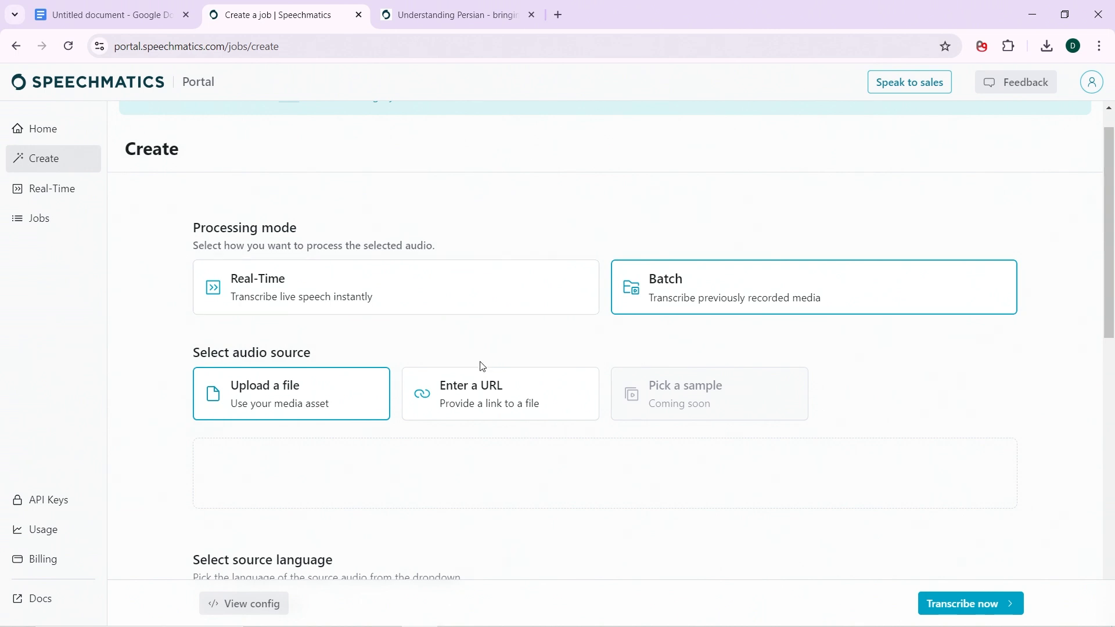
- Set the source language of the uploaded audio to Persian
{"action": "scroll", "coordinate": [540, 449], "scroll_direction": "down", "scroll_amount": 1}
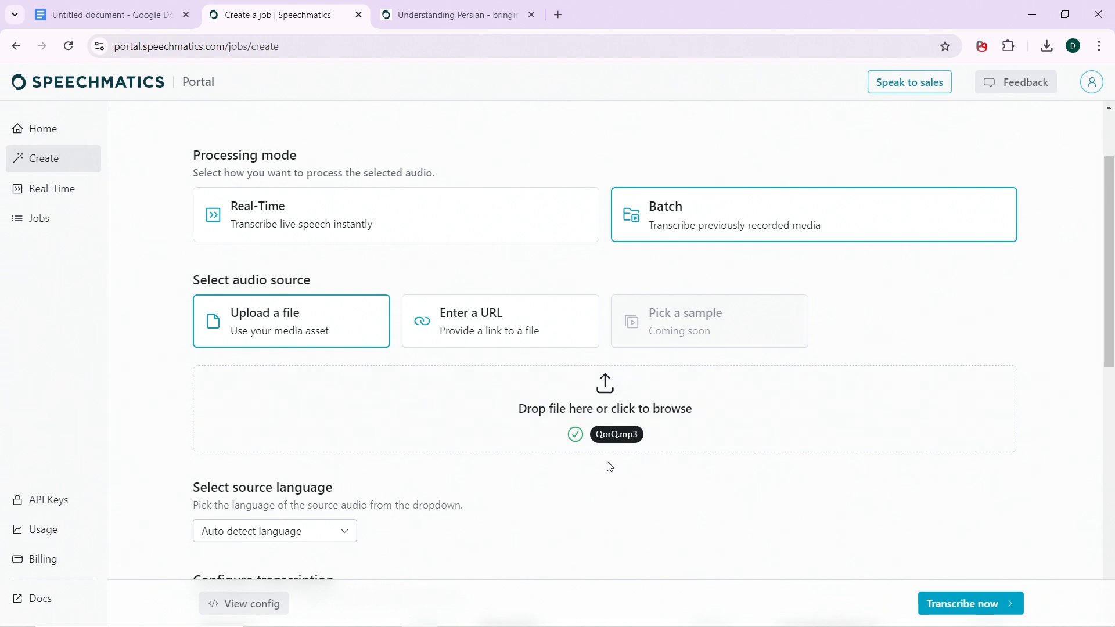
{"action": "scroll", "coordinate": [607, 465], "scroll_direction": "down", "scroll_amount": 2}
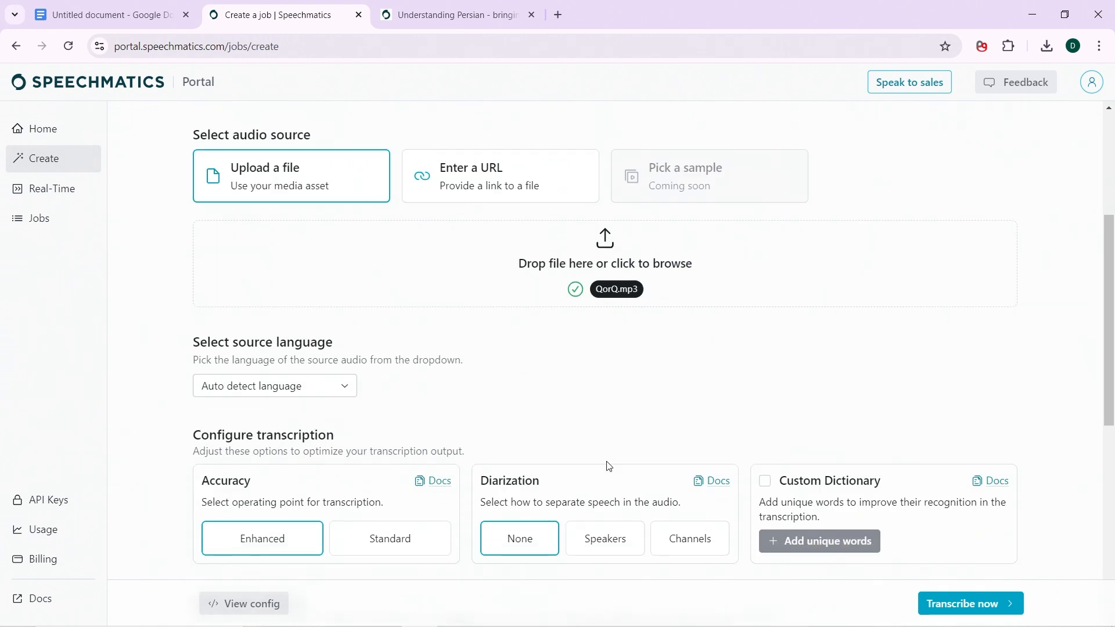
{"action": "left_click", "coordinate": [343, 389]}
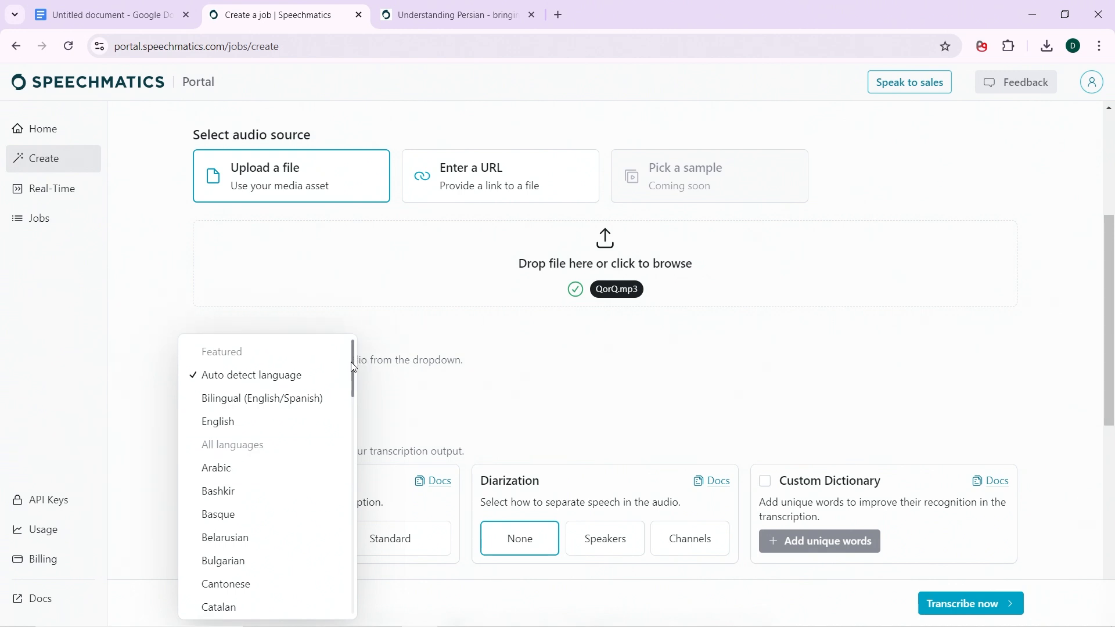
{"action": "scroll", "coordinate": [353, 367], "scroll_direction": "down", "scroll_amount": 5}
{"action": "scroll", "coordinate": [353, 486], "scroll_direction": "down", "scroll_amount": 6}
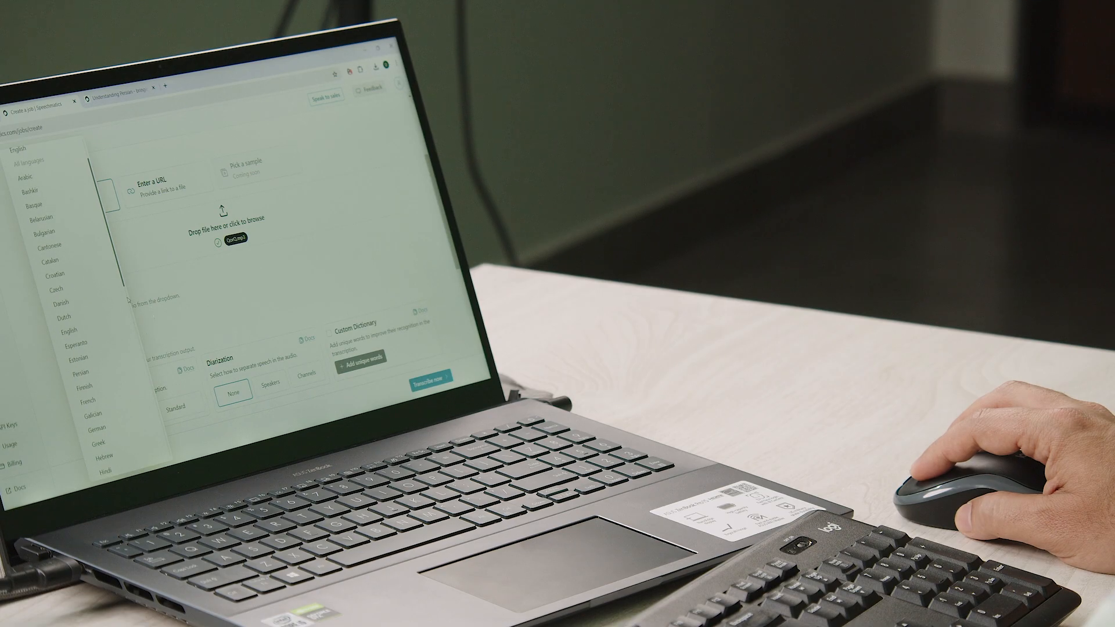
{"action": "left_click", "coordinate": [87, 370]}
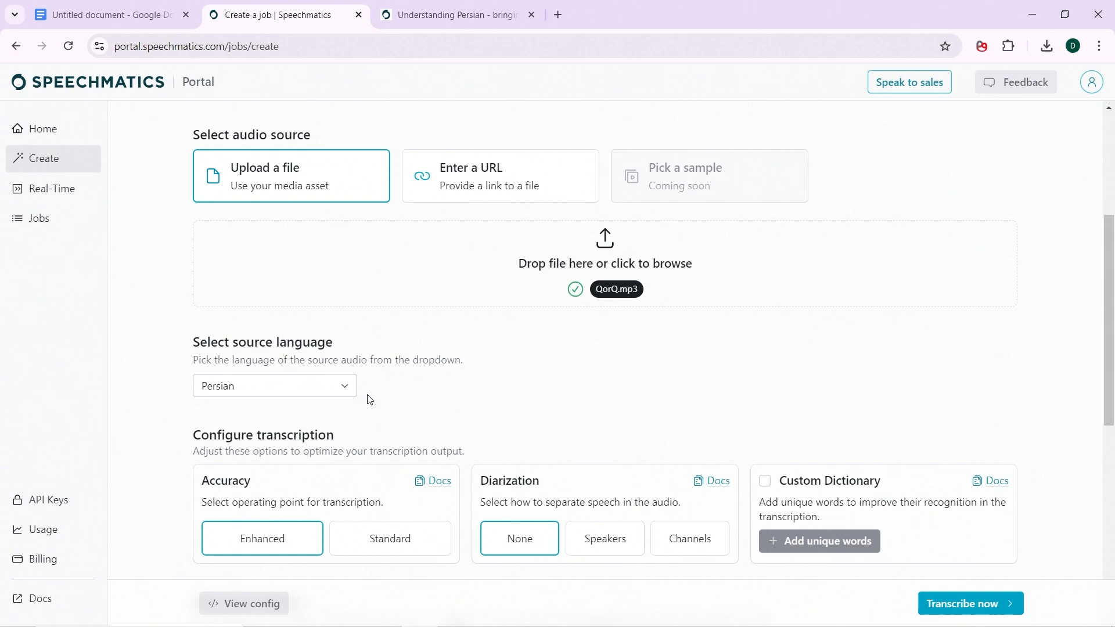
- Examine the transcription configuration and the advanced audio filtering and punctuation options, leaving them without applying changes
{"action": "scroll", "coordinate": [549, 391], "scroll_direction": "down", "scroll_amount": 3}
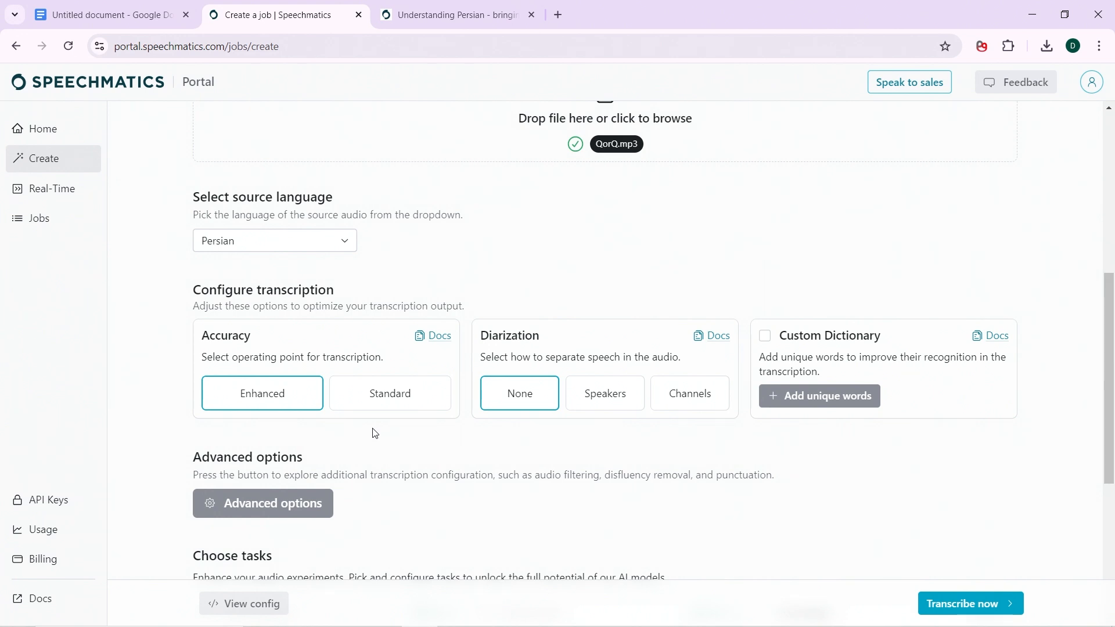
{"action": "scroll", "coordinate": [382, 430], "scroll_direction": "down", "scroll_amount": 1}
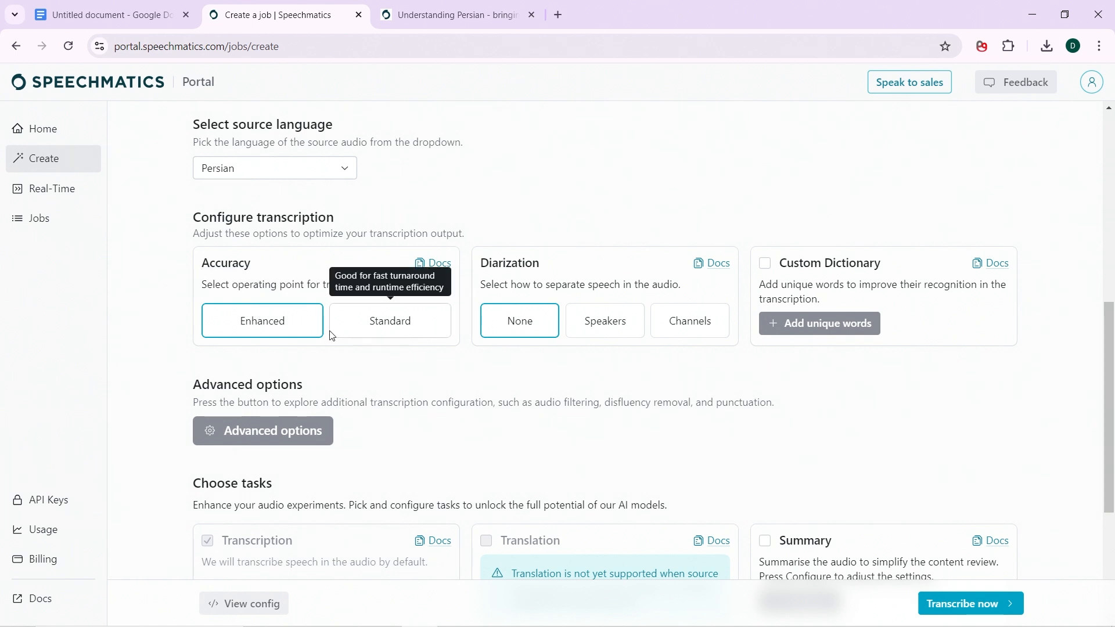
{"action": "scroll", "coordinate": [443, 368], "scroll_direction": "down", "scroll_amount": 2}
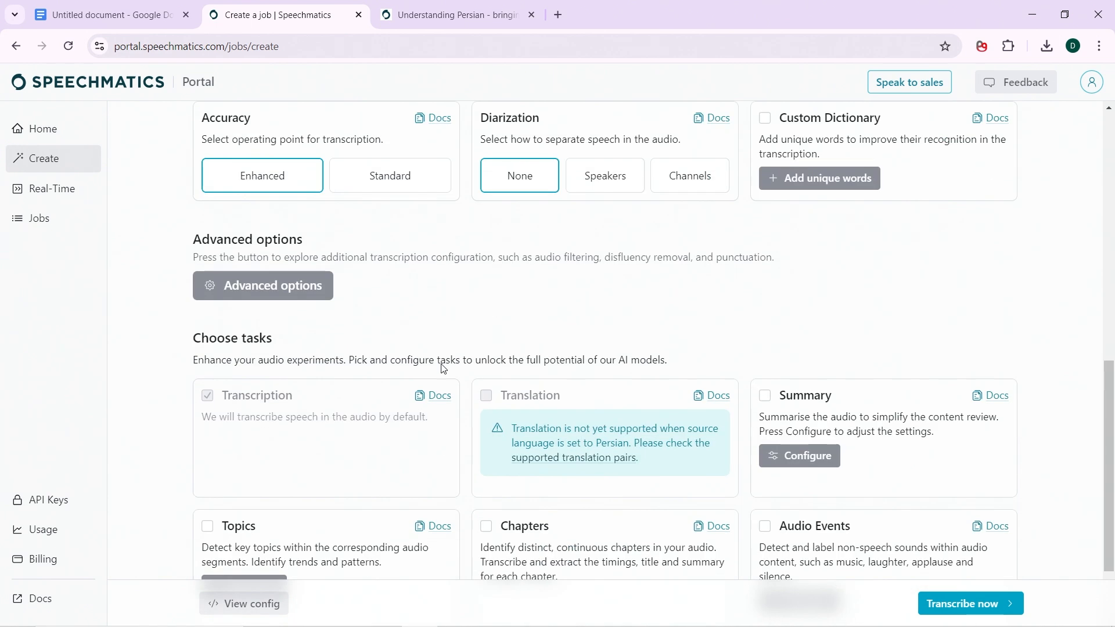
{"action": "left_click", "coordinate": [270, 284]}
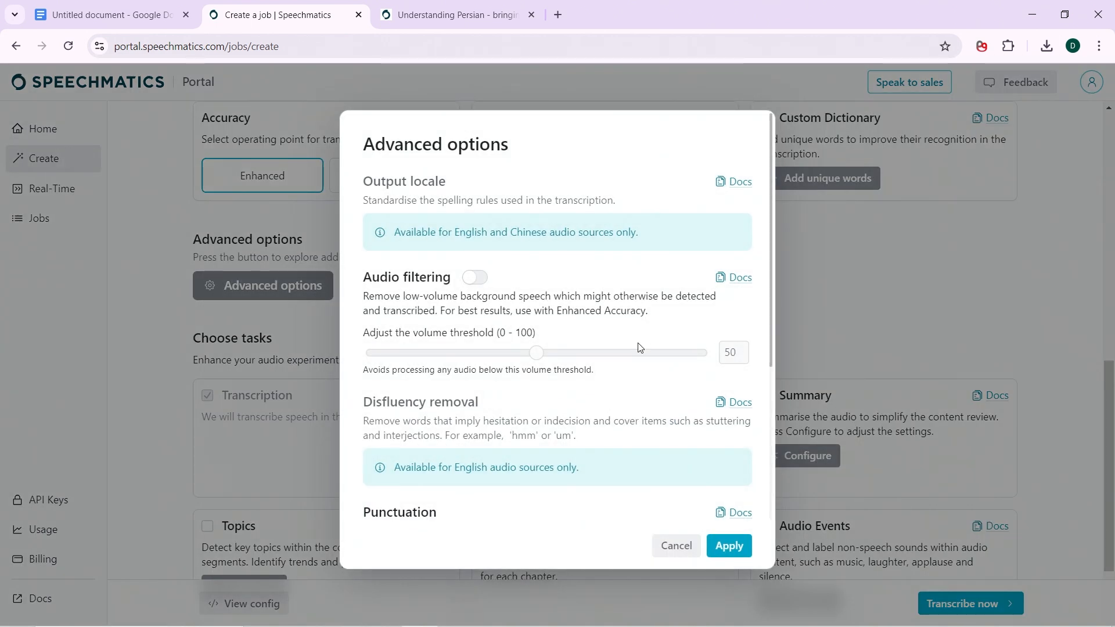
{"action": "scroll", "coordinate": [643, 351], "scroll_direction": "down", "scroll_amount": 2}
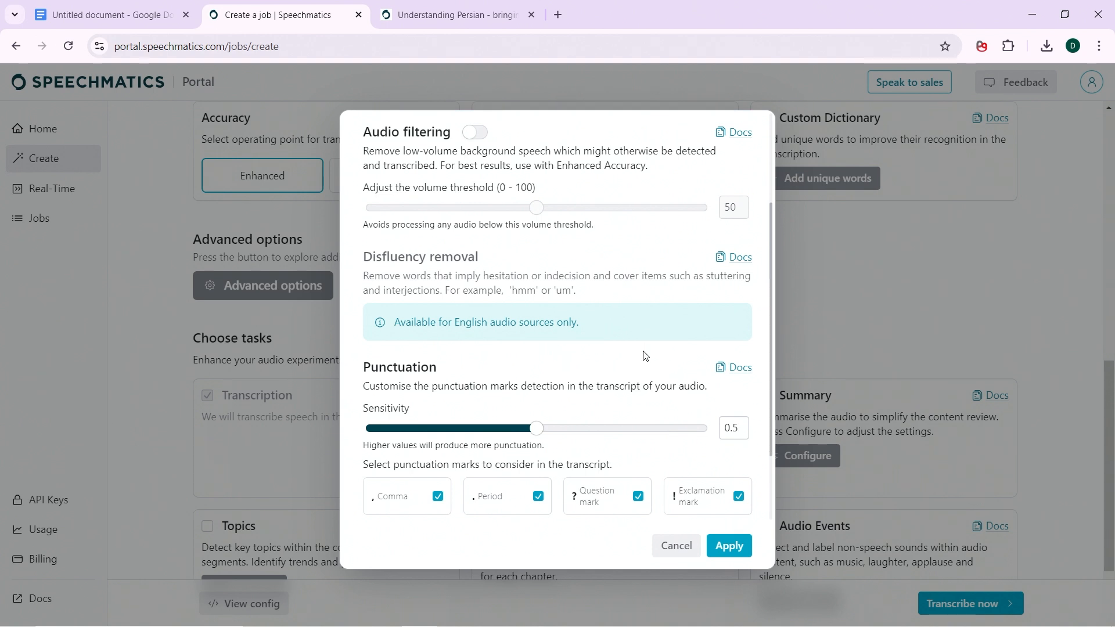
{"action": "scroll", "coordinate": [651, 363], "scroll_direction": "down", "scroll_amount": 1}
{"action": "scroll", "coordinate": [651, 361], "scroll_direction": "up", "scroll_amount": 1}
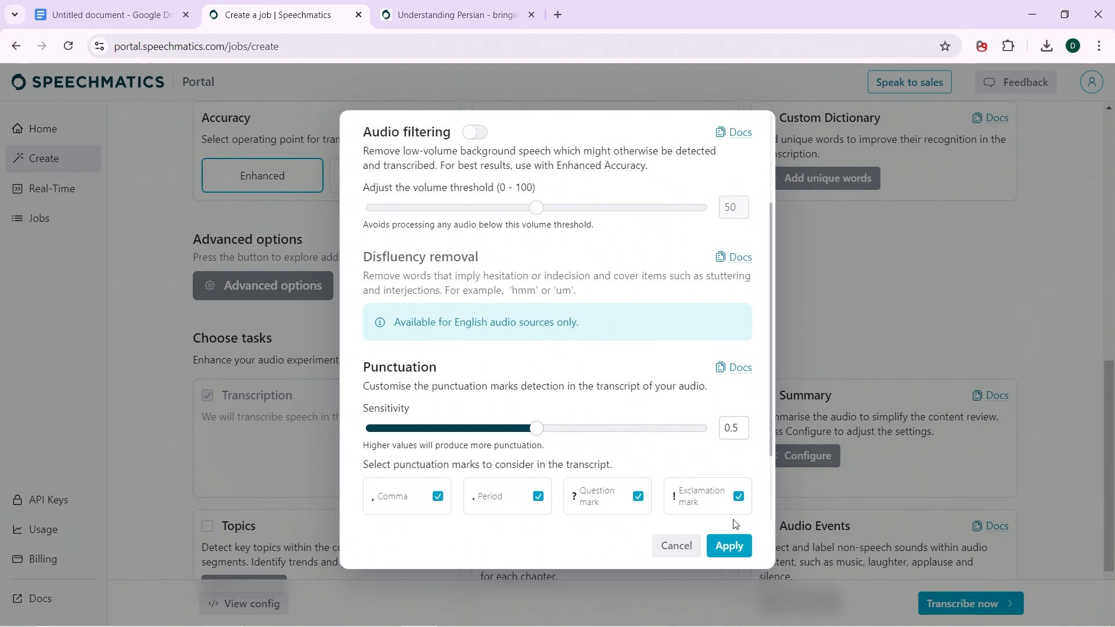
{"action": "left_click", "coordinate": [676, 546]}
- Start transcribing QorQ.mp3 with transcription as the only task
{"action": "scroll", "coordinate": [392, 441], "scroll_direction": "down", "scroll_amount": 2}
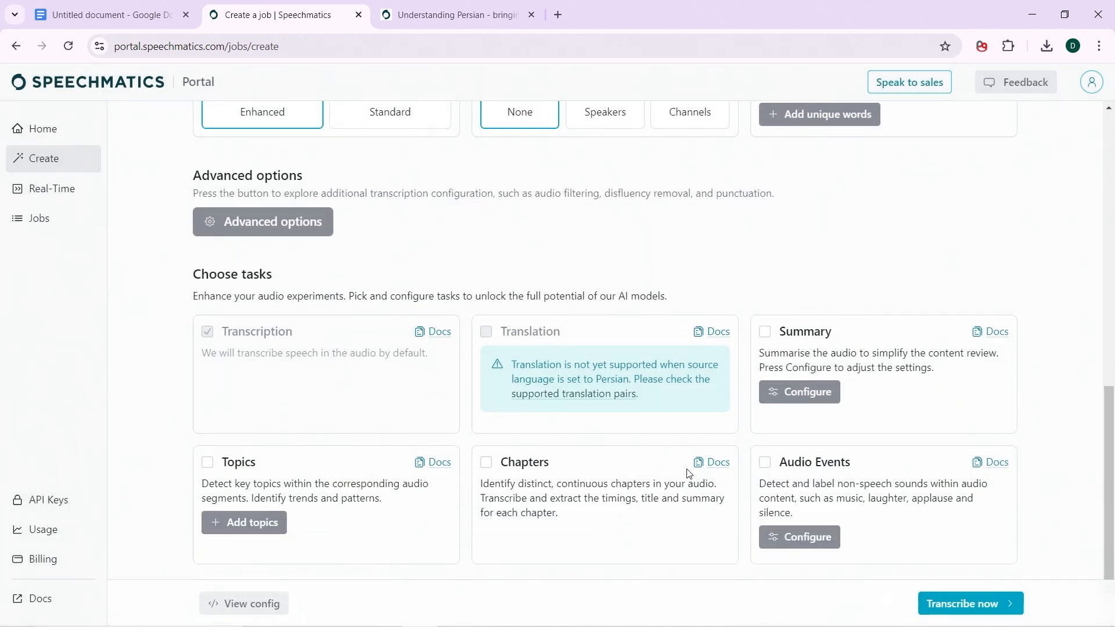
{"action": "left_click", "coordinate": [965, 604]}
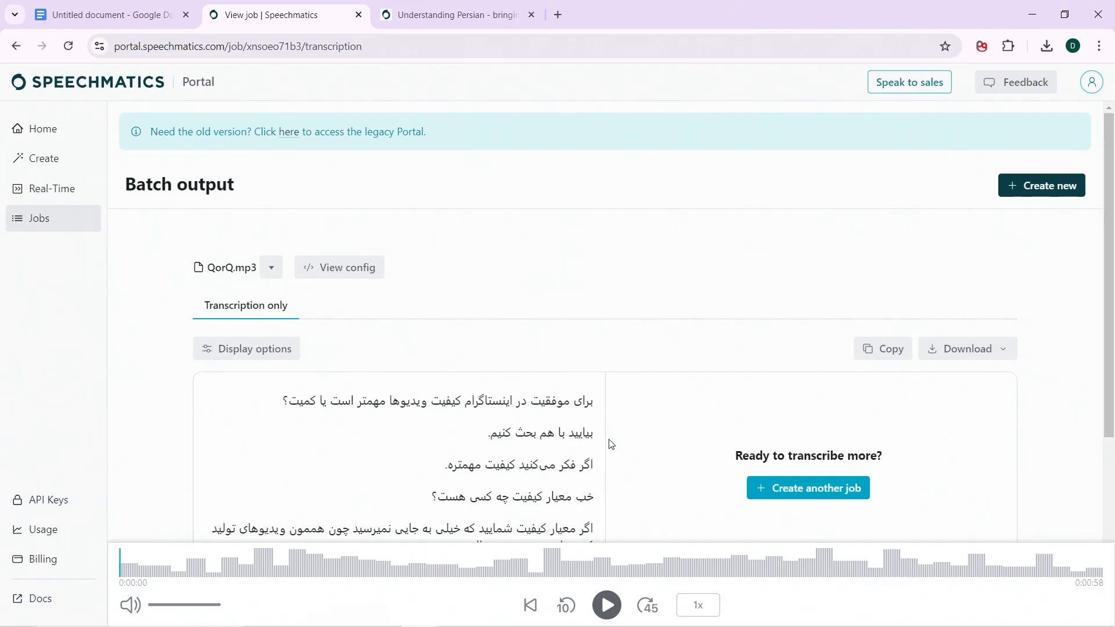
- Read through the full Persian transcript of QorQ.mp3 to check its accuracy and punctuation
{"action": "scroll", "coordinate": [660, 389], "scroll_direction": "down", "scroll_amount": 3}
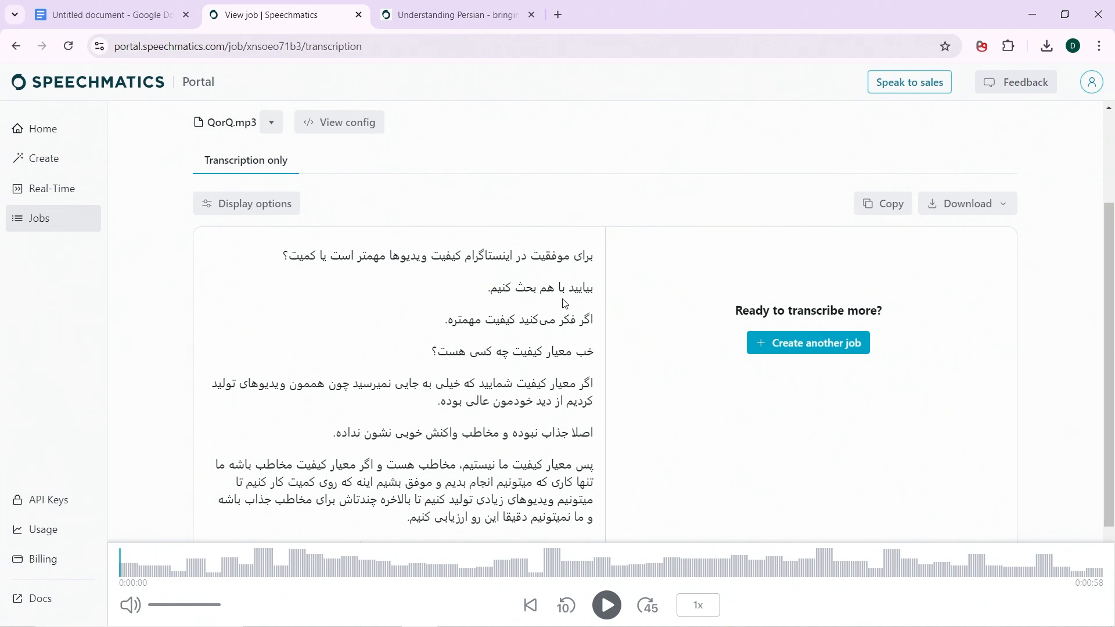
{"action": "scroll", "coordinate": [549, 380], "scroll_direction": "down", "scroll_amount": 1}
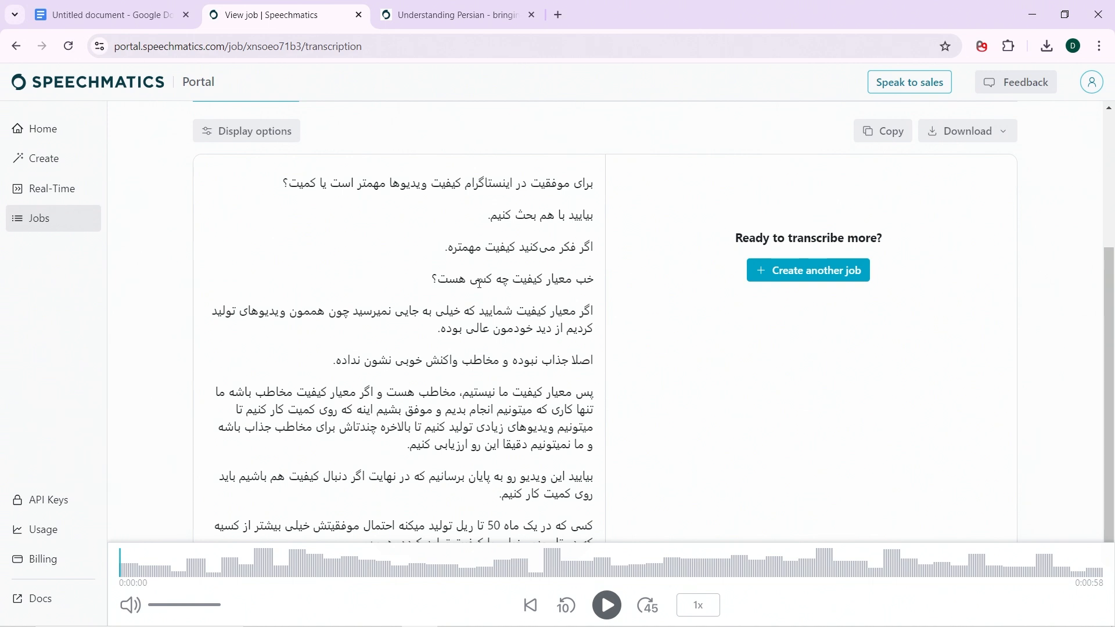
{"action": "scroll", "coordinate": [507, 344], "scroll_direction": "down", "scroll_amount": 1}
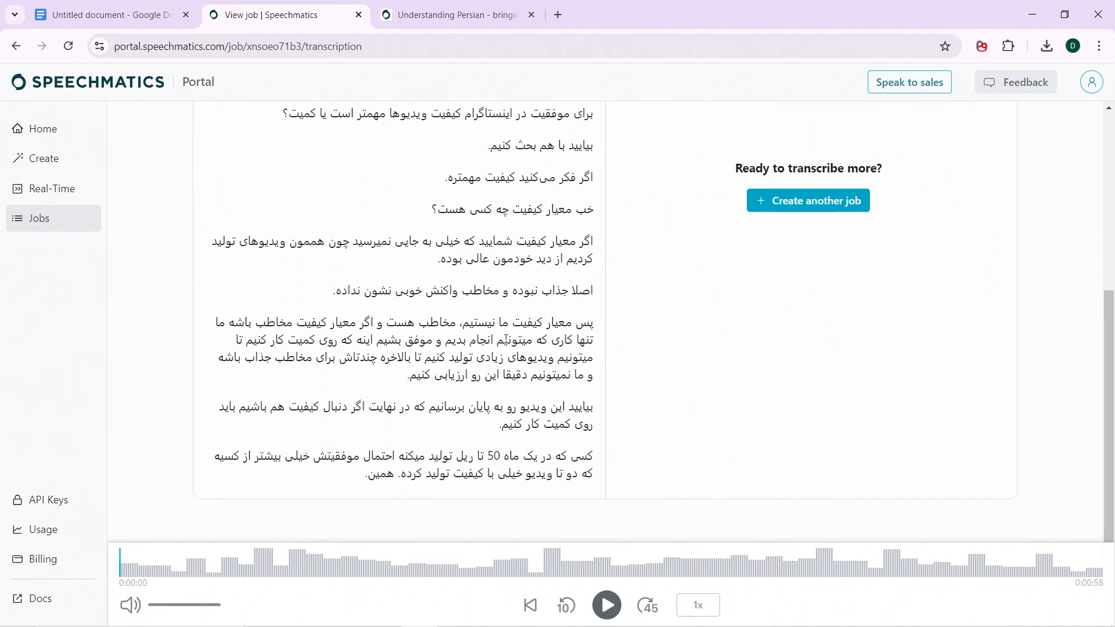
{"action": "scroll", "coordinate": [423, 411], "scroll_direction": "up", "scroll_amount": 2}
{"action": "scroll", "coordinate": [424, 416], "scroll_direction": "down", "scroll_amount": 2}
{"action": "scroll", "coordinate": [430, 382], "scroll_direction": "up", "scroll_amount": 1}
{"action": "scroll", "coordinate": [518, 366], "scroll_direction": "down", "scroll_amount": 1}
{"action": "scroll", "coordinate": [470, 438], "scroll_direction": "up", "scroll_amount": 1}
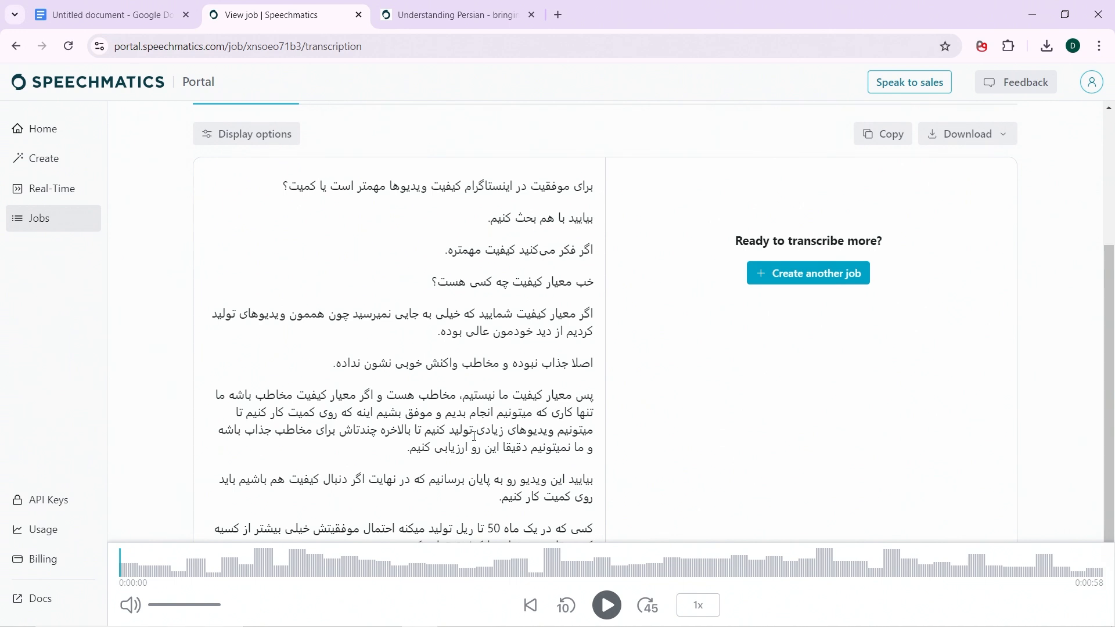
{"action": "scroll", "coordinate": [474, 436], "scroll_direction": "down", "scroll_amount": 1}
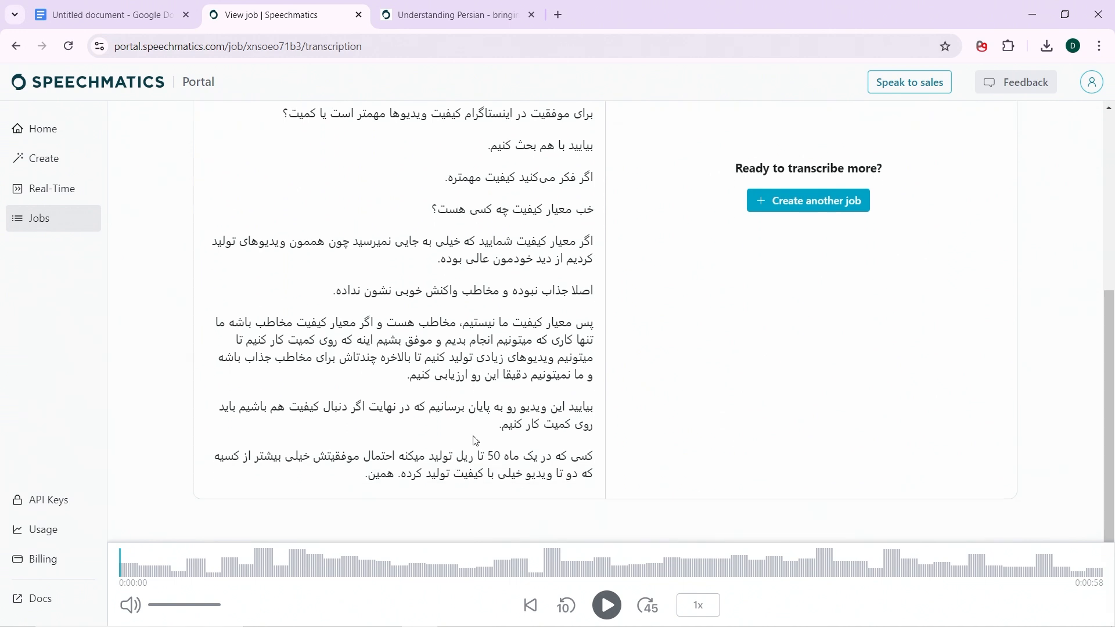